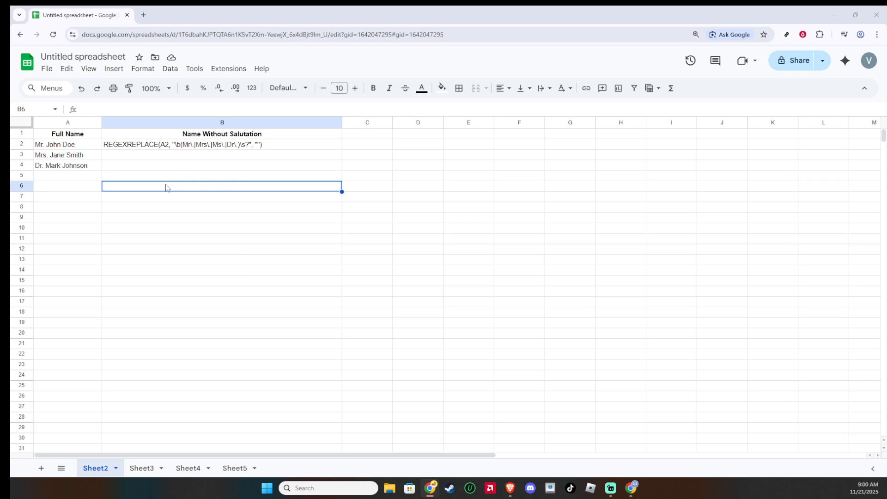
# Examine the salutation at the start of each full name in A2, A3 and A4.
pyautogui.click(73, 147)
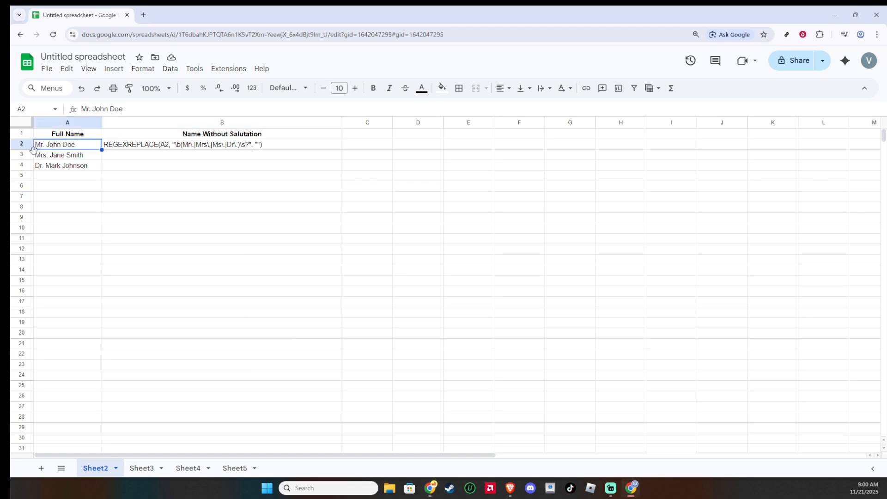
pyautogui.click(48, 157)
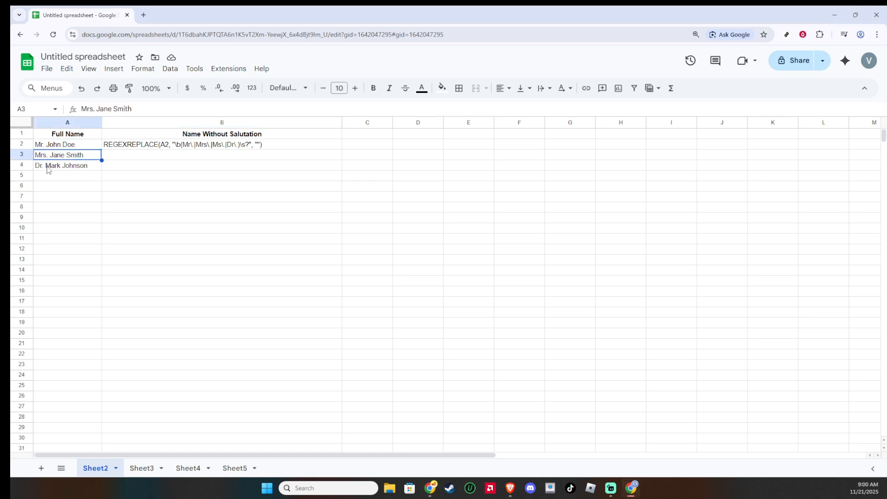
pyautogui.click(49, 169)
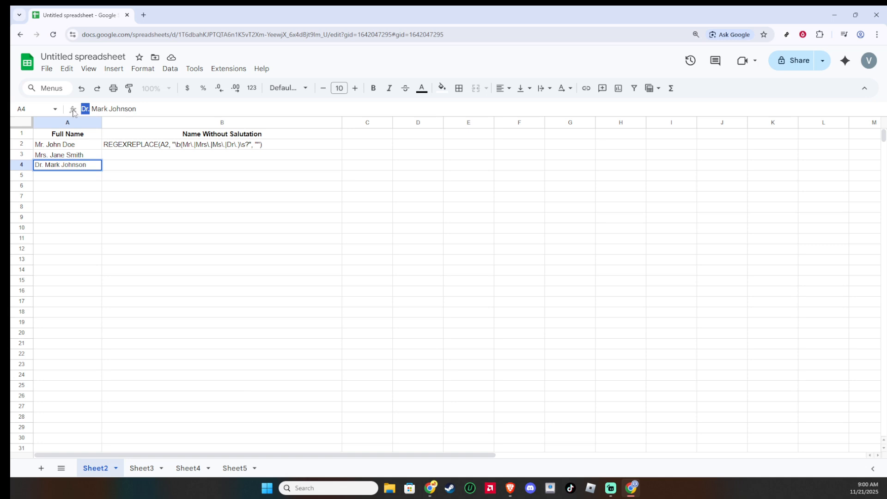
pyautogui.click(49, 156)
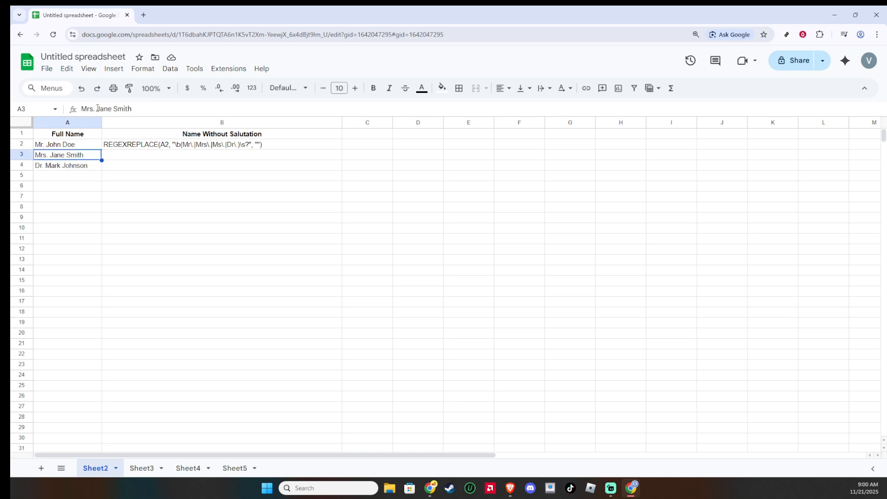
pyautogui.doubleClick(85, 110)
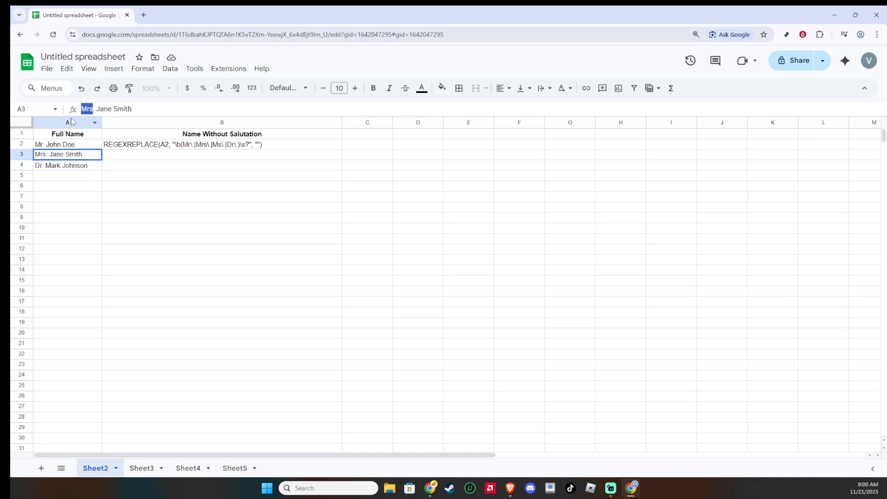
pyautogui.click(59, 145)
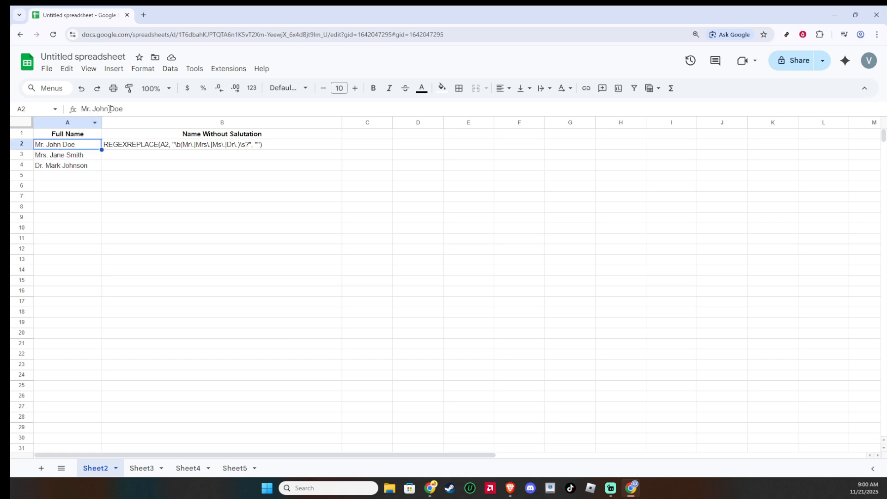
pyautogui.doubleClick(88, 110)
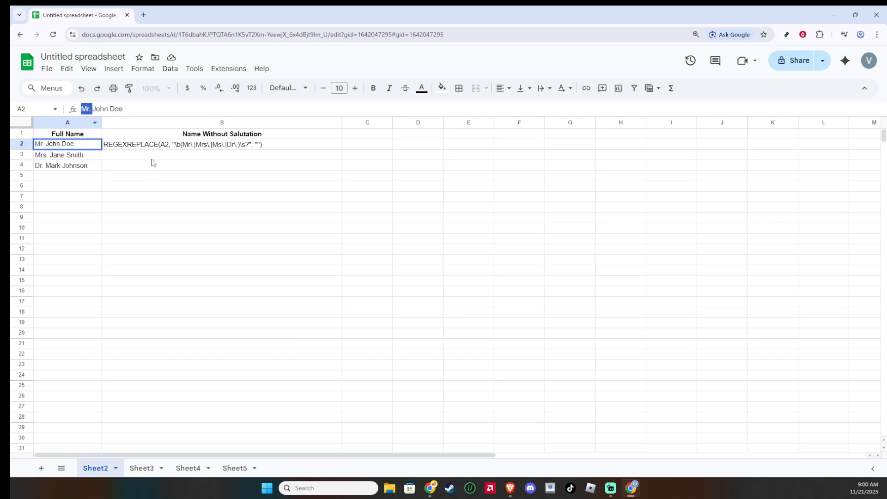
# Turn the text in B2 into the formula =REGEXREPLACE(A2, "\b(Mr\.|Mrs\.|Ms\.|Dr\.)\s?", "") and decline the suggested autofill.
pyautogui.click(109, 145)
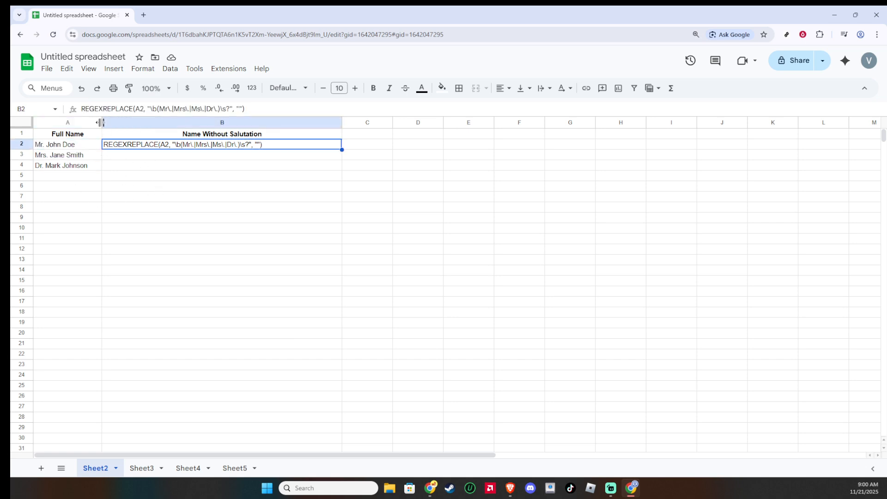
pyautogui.click(83, 110)
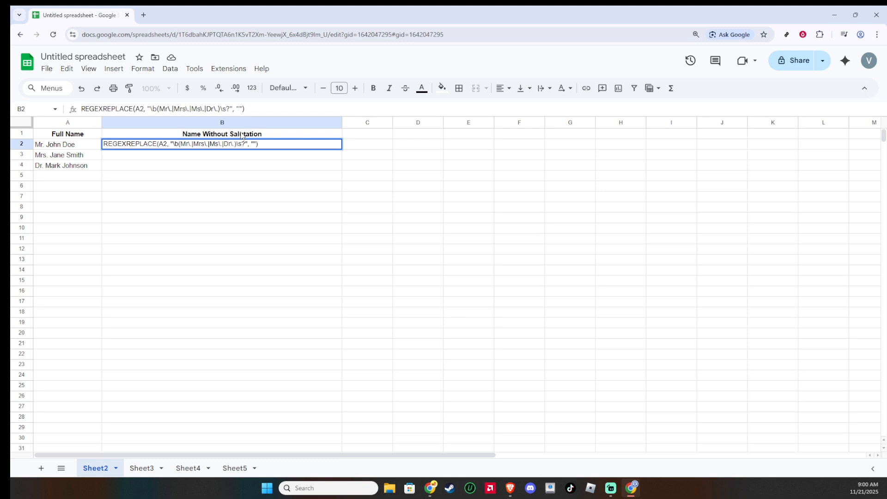
pyautogui.write('=')
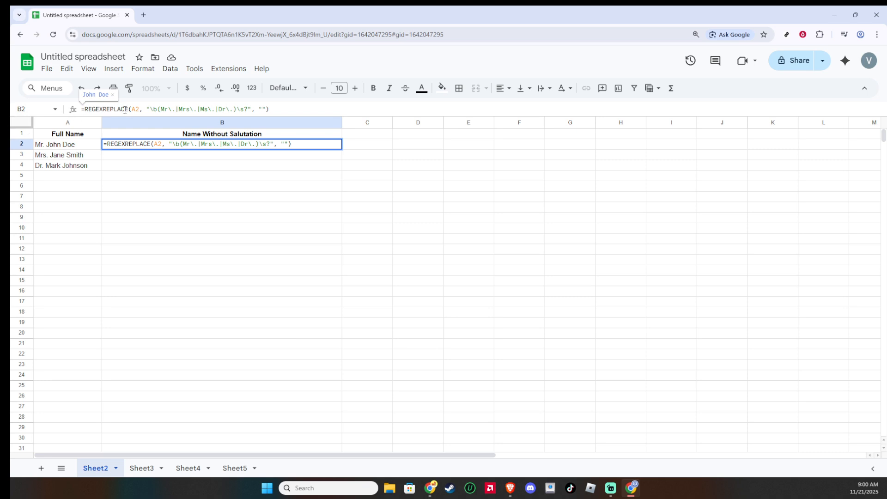
pyautogui.moveTo(128, 110); pyautogui.dragTo(76, 111)
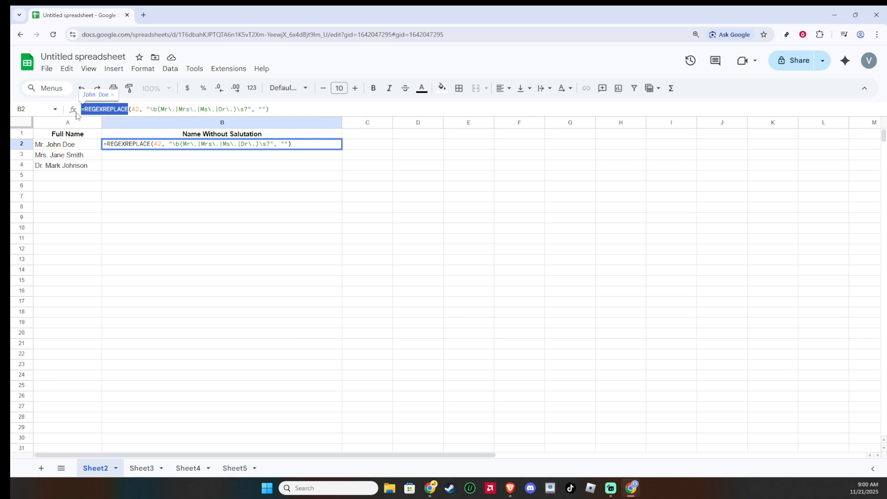
pyautogui.click(135, 110)
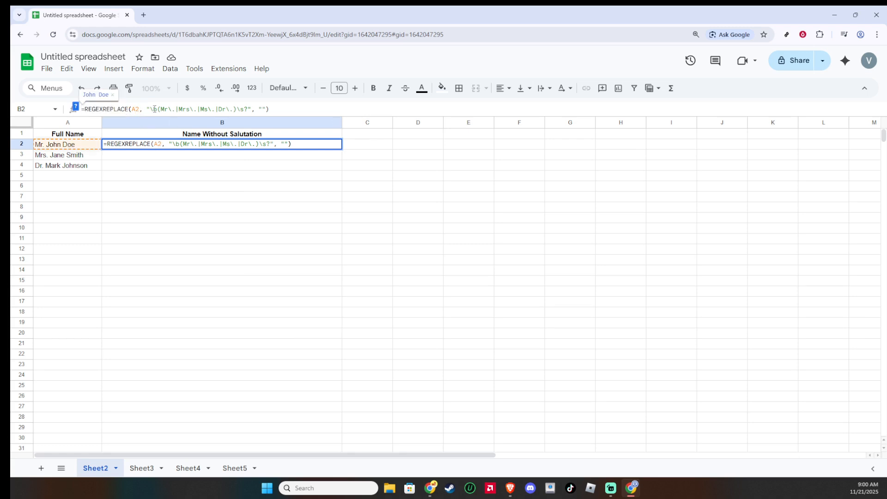
pyautogui.moveTo(151, 110); pyautogui.dragTo(175, 110)
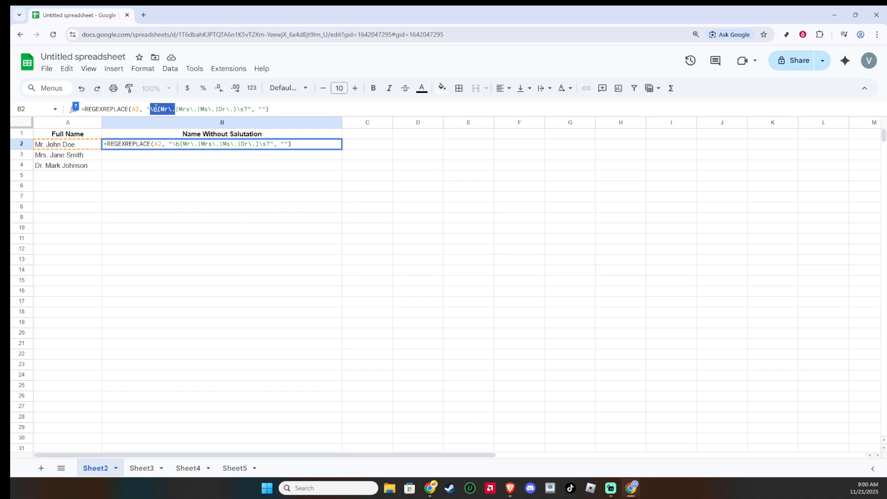
pyautogui.click(161, 109)
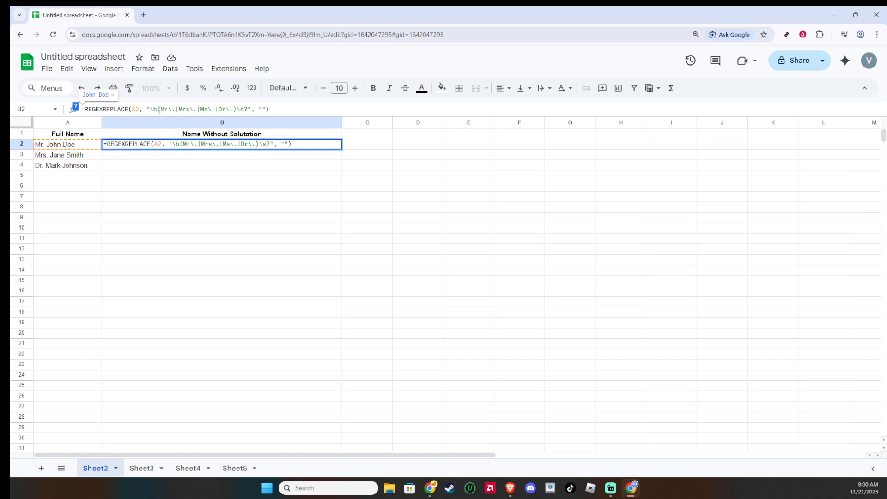
pyautogui.moveTo(157, 110); pyautogui.dragTo(239, 109)
pyautogui.click(161, 110)
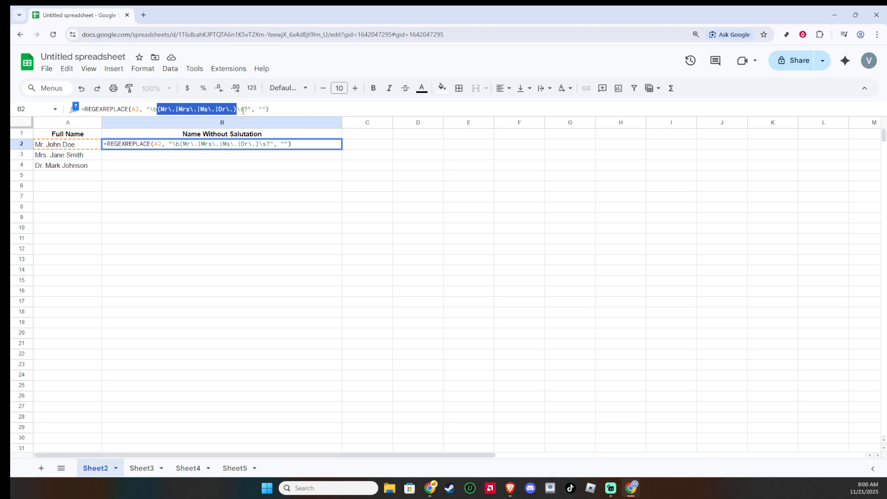
pyautogui.click(297, 109)
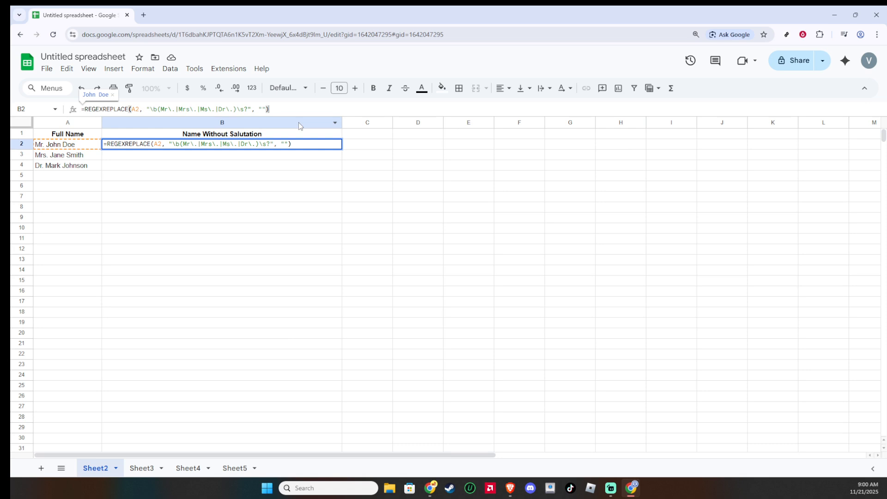
pyautogui.press('Return')
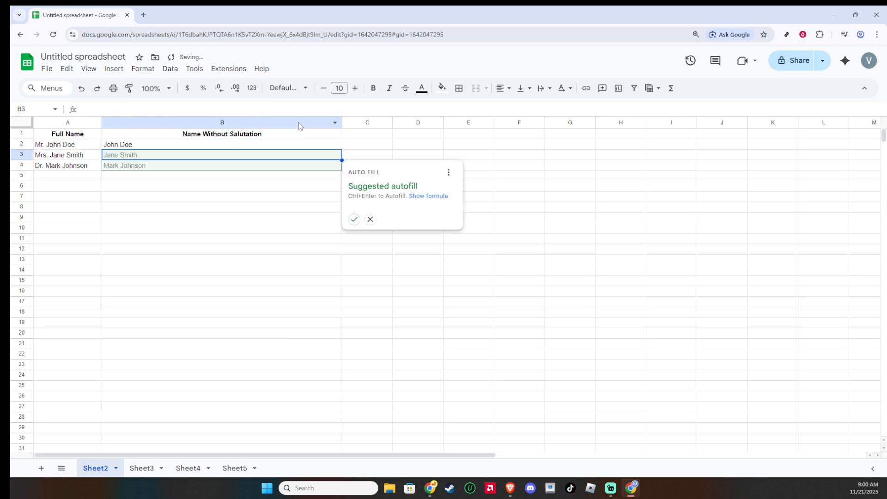
pyautogui.click(370, 219)
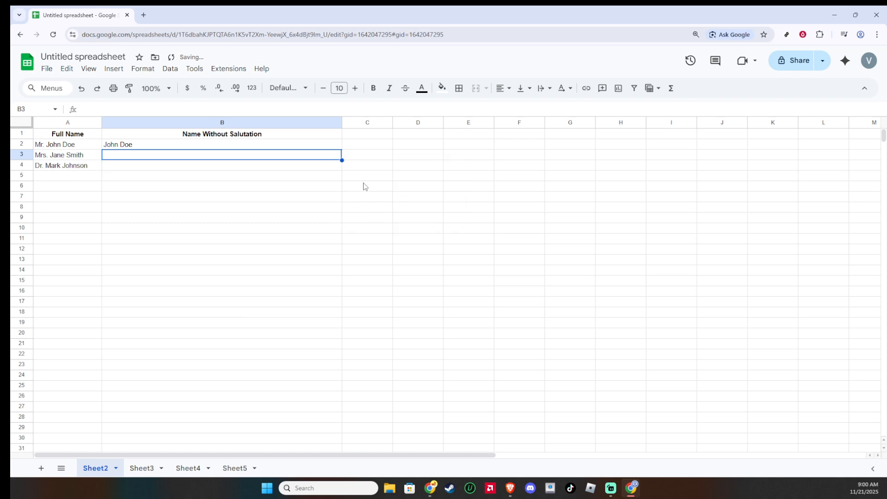
# Fill the salutation-removing formula from B2 down to B4 and reload the spreadsheet.
pyautogui.click(314, 147)
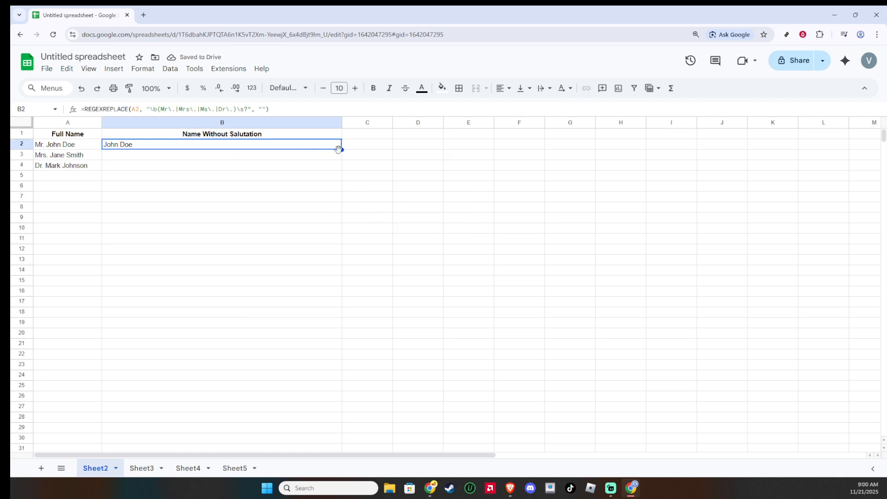
pyautogui.moveTo(342, 150); pyautogui.dragTo(333, 166)
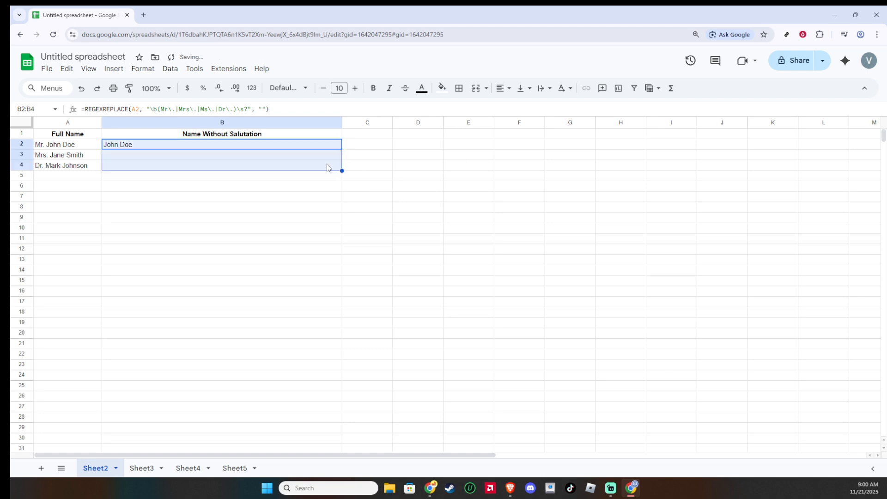
pyautogui.click(267, 159)
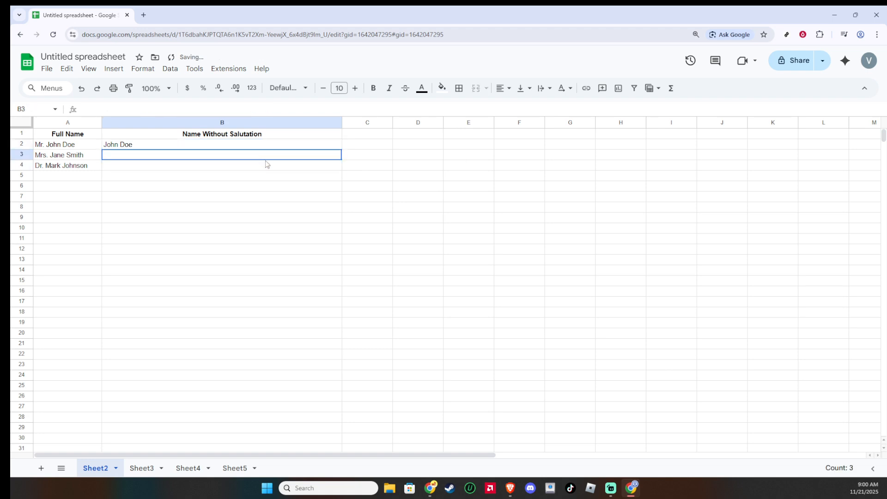
pyautogui.moveTo(241, 149); pyautogui.dragTo(245, 149)
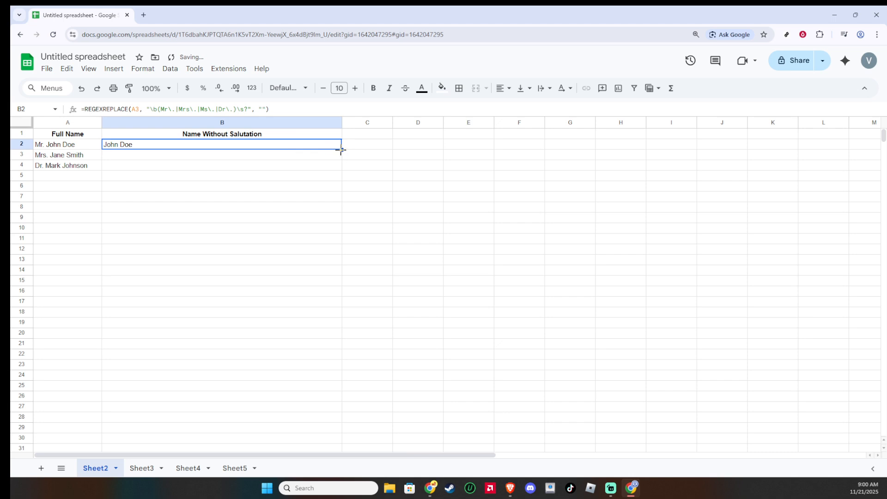
pyautogui.moveTo(342, 150); pyautogui.dragTo(340, 168)
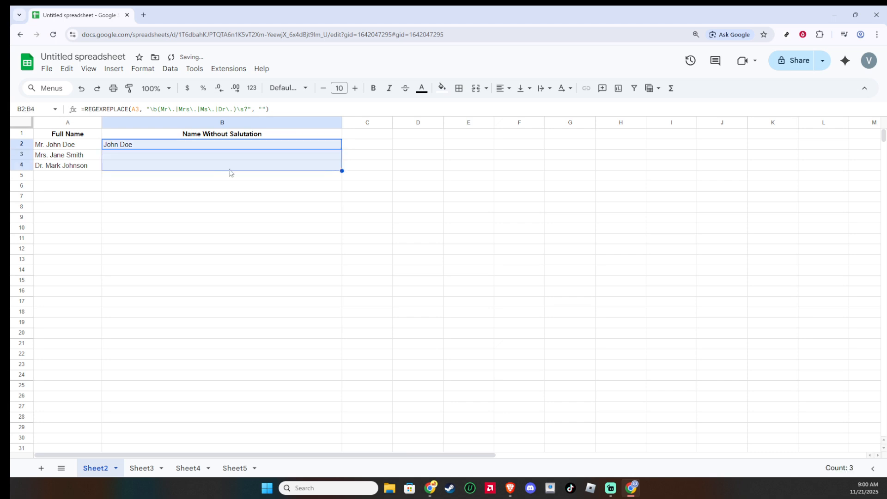
pyautogui.click(53, 34)
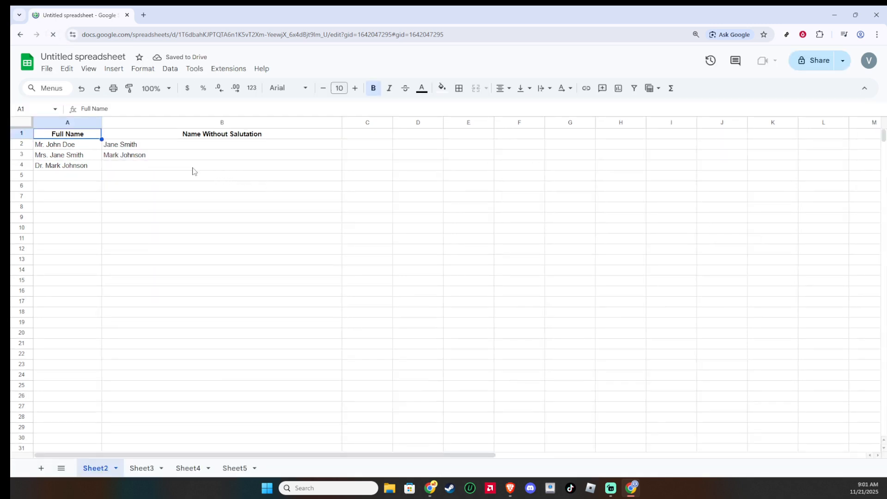
# Extend the formula in B3 down to B4 and reload the page again.
pyautogui.click(219, 159)
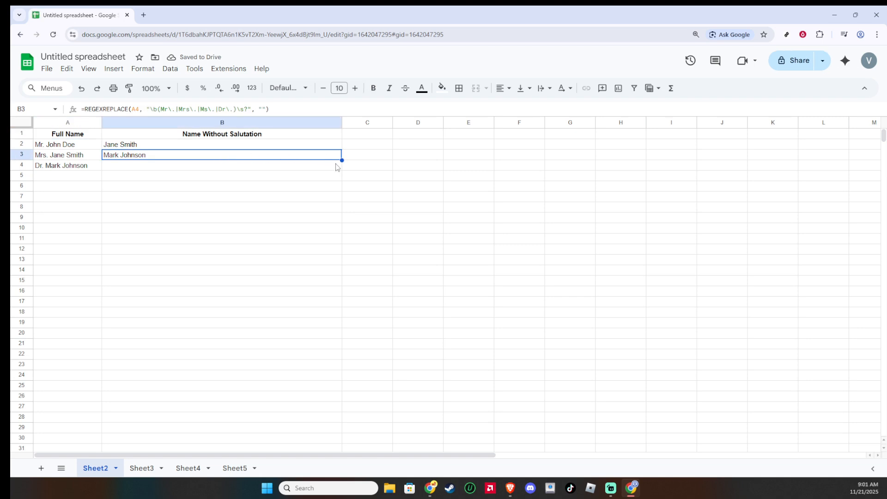
pyautogui.moveTo(341, 160); pyautogui.dragTo(324, 171)
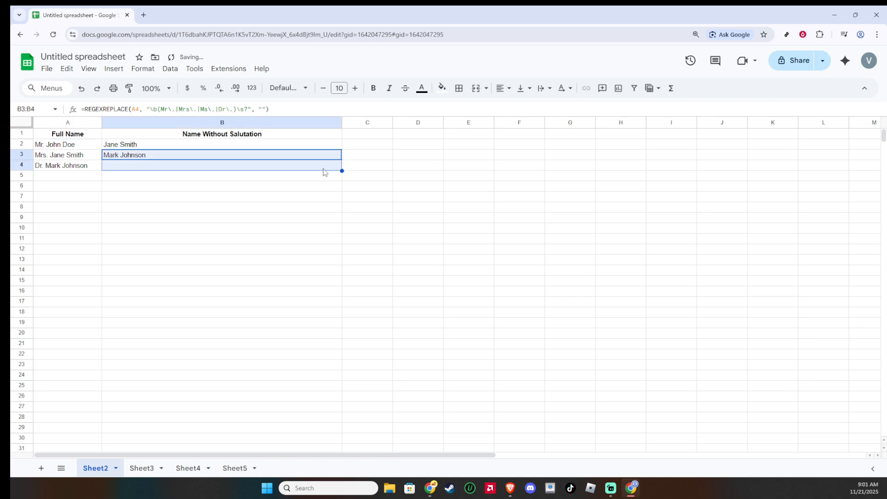
pyautogui.click(53, 35)
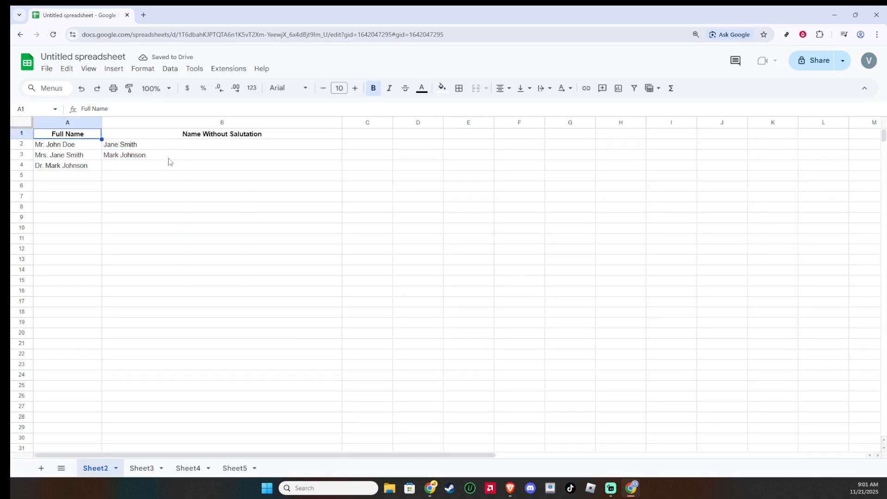
# Check the formulas in B2, B3 and B4 against the full names in column A.
pyautogui.click(169, 159)
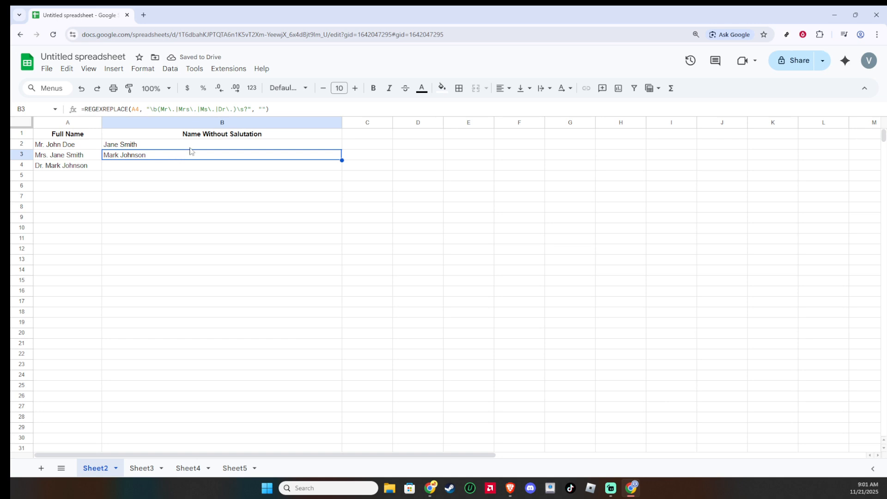
pyautogui.click(188, 147)
pyautogui.click(187, 156)
pyautogui.click(181, 169)
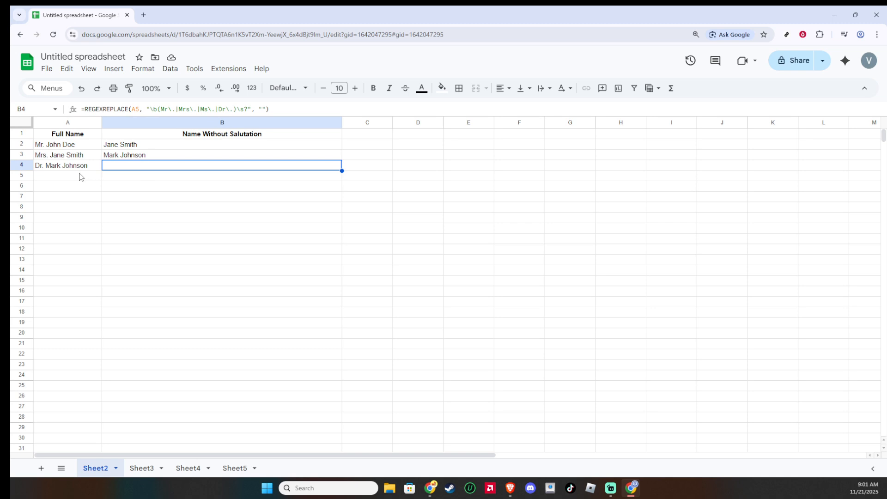
pyautogui.click(92, 167)
pyautogui.click(134, 170)
# Enter the note "its lagging, but it will work once you do it" in C4 and widen column C to fit it.
pyautogui.click(373, 170)
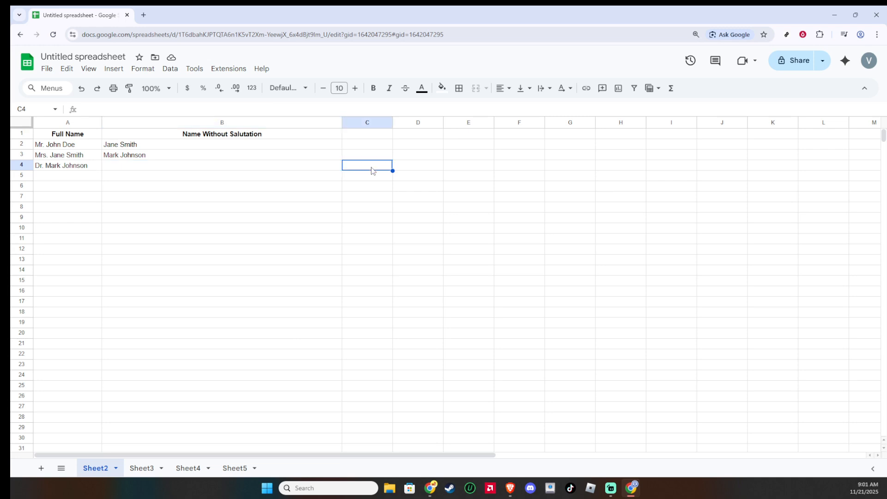
pyautogui.write('its lagging ')
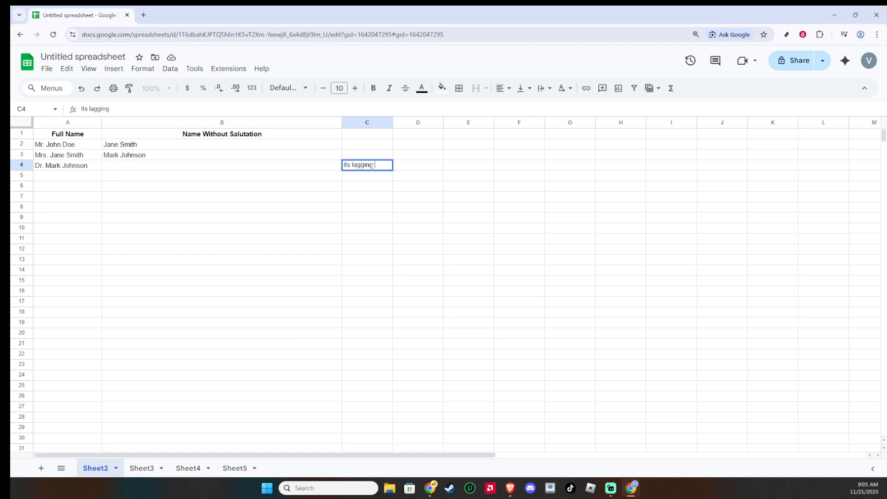
pyautogui.write(', but it wi')
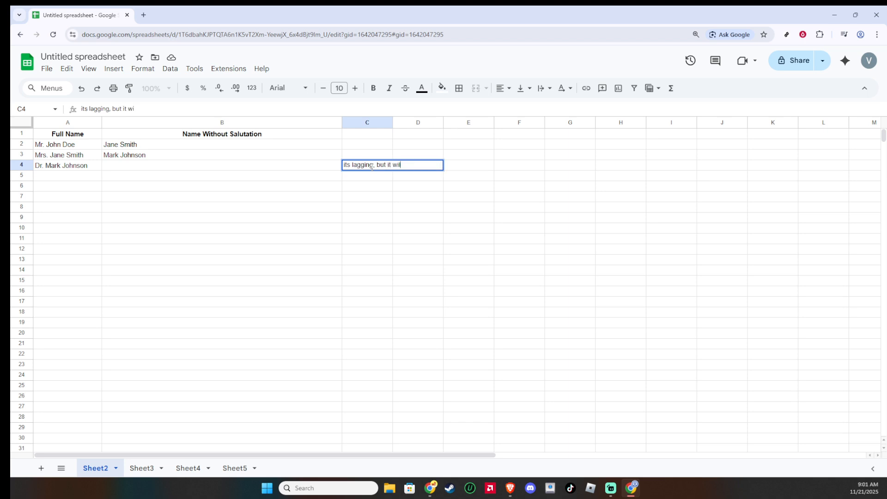
pyautogui.write('ll work on ce you do it')
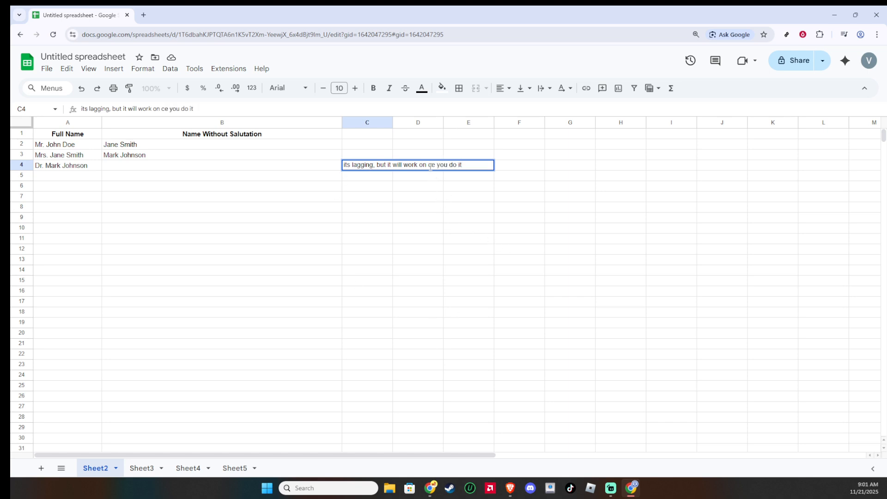
pyautogui.press('BackSpace')
pyautogui.moveTo(392, 122); pyautogui.dragTo(478, 122)
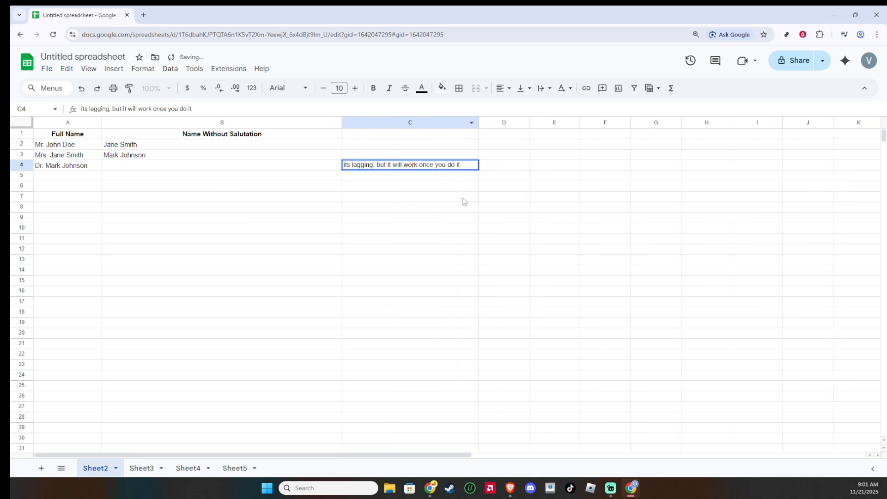
pyautogui.click(468, 221)
pyautogui.click(217, 168)
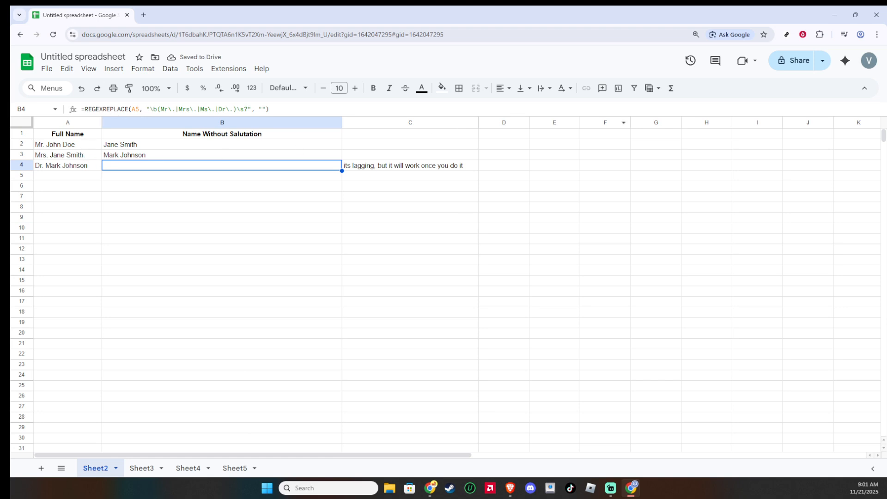
pyautogui.hotkey('alt', 'Tab')
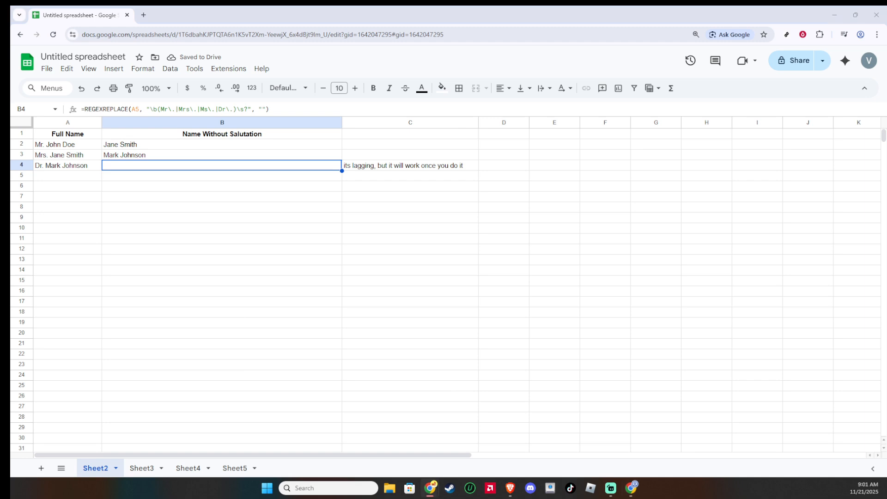